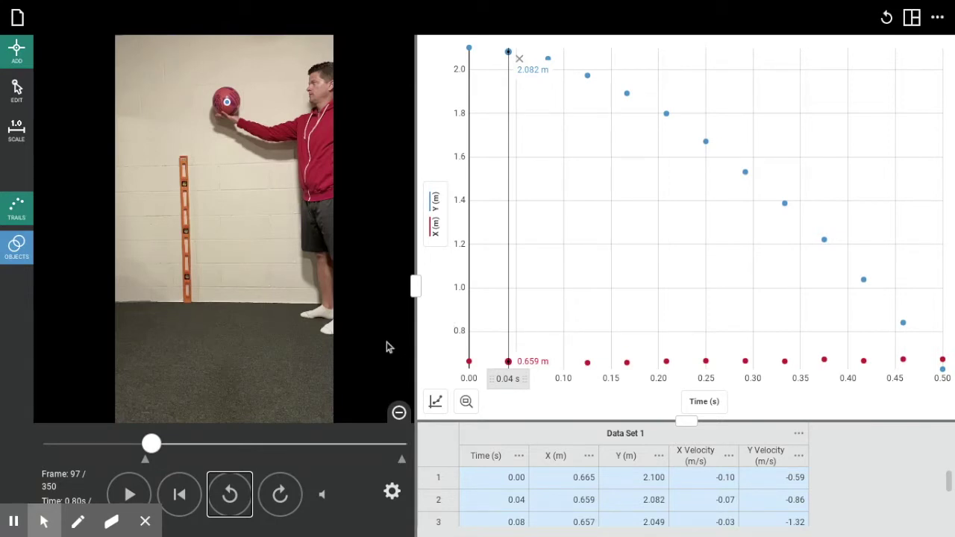
Step the video forward frame by frame until the ball rests on the floor at frame 162 (1.34 s)
left_click(280, 495)
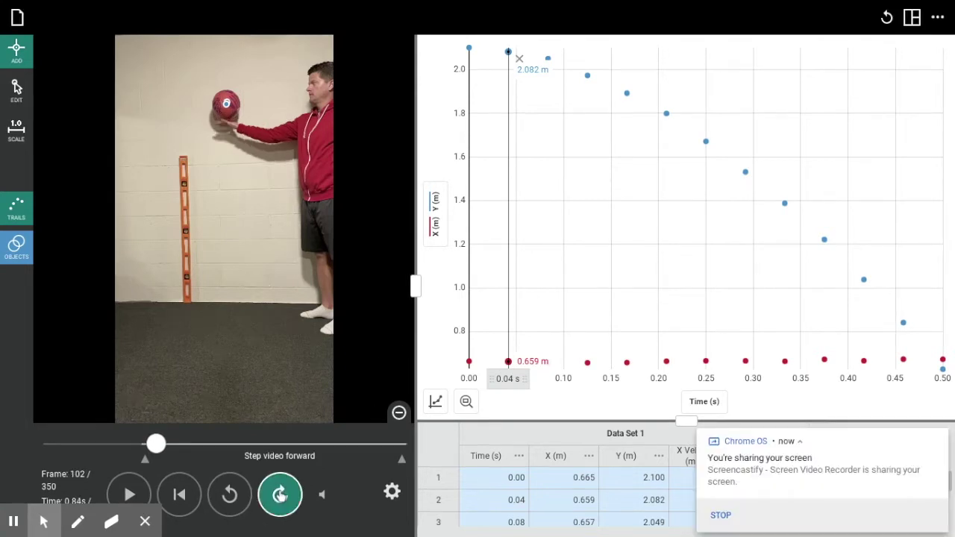
left_click(280, 494)
left_click(279, 495)
left_click(279, 495)
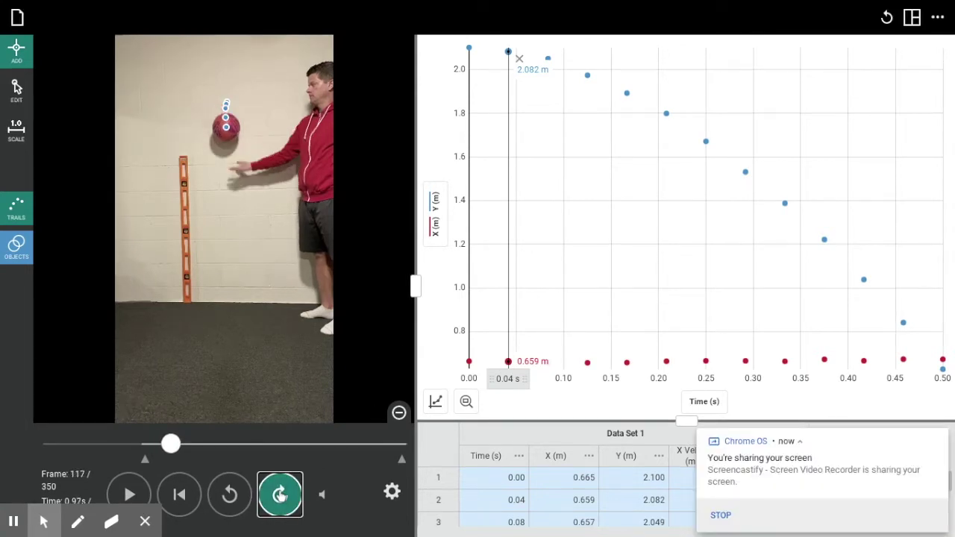
left_click(280, 495)
left_click(279, 494)
left_click(280, 495)
left_click(280, 494)
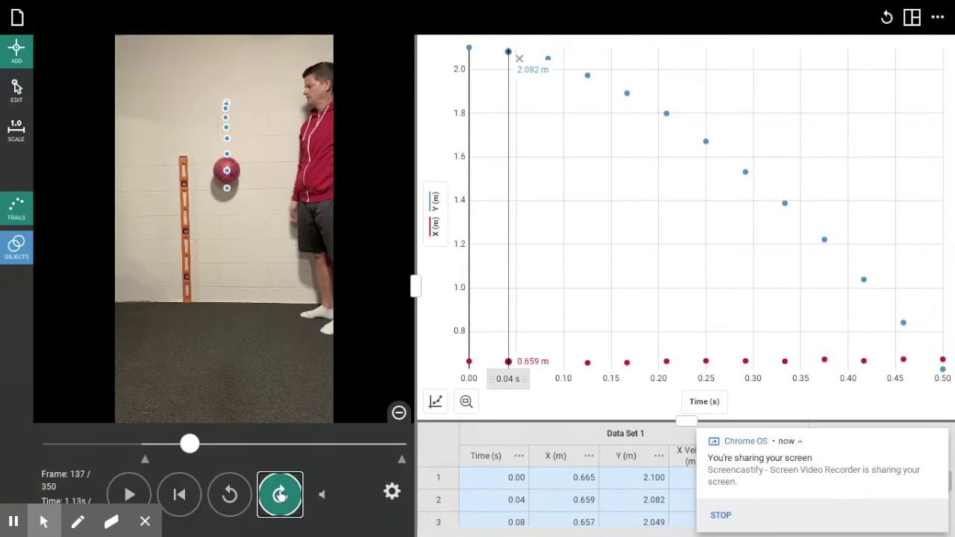
left_click(280, 495)
left_click(280, 494)
left_click(280, 494)
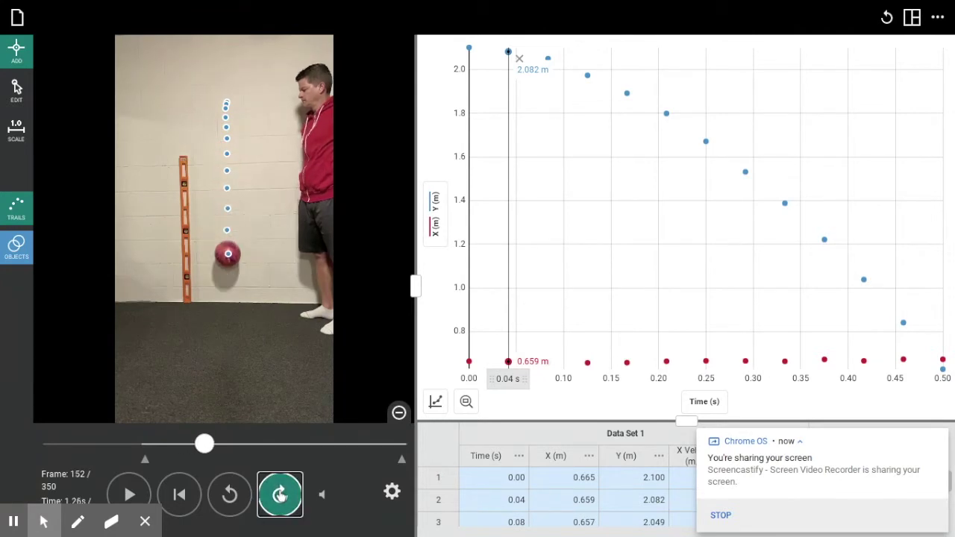
left_click(280, 494)
left_click(280, 495)
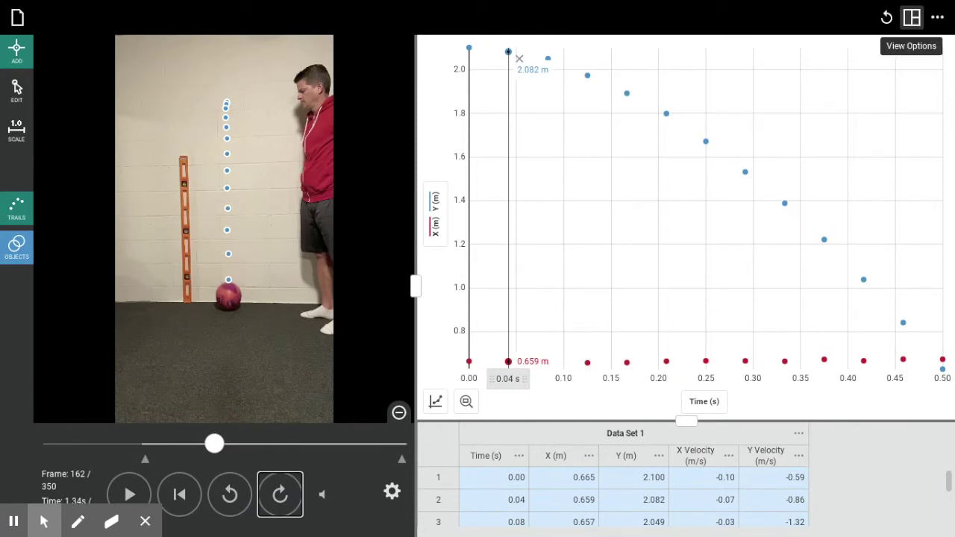
Turn off the Video and Data Table panes in View Options
left_click(911, 17)
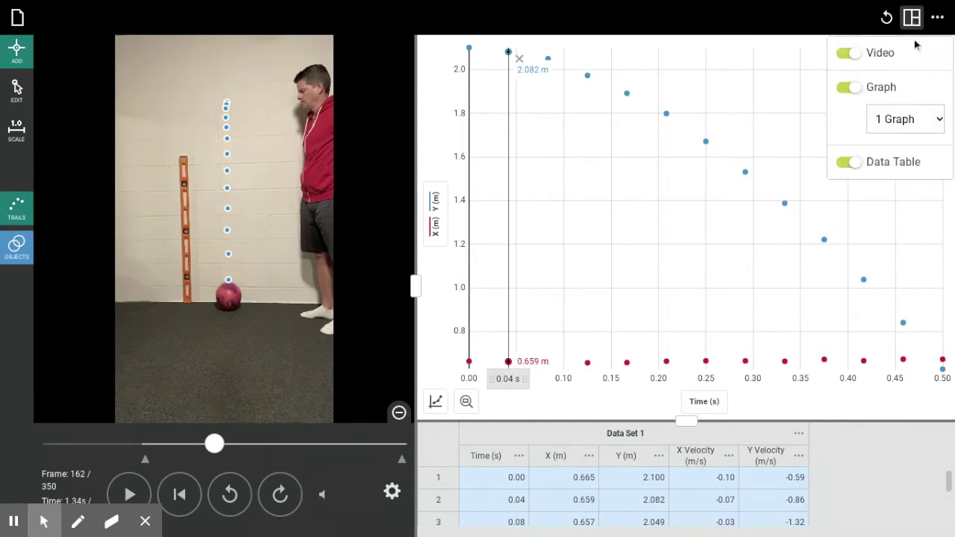
left_click(848, 53)
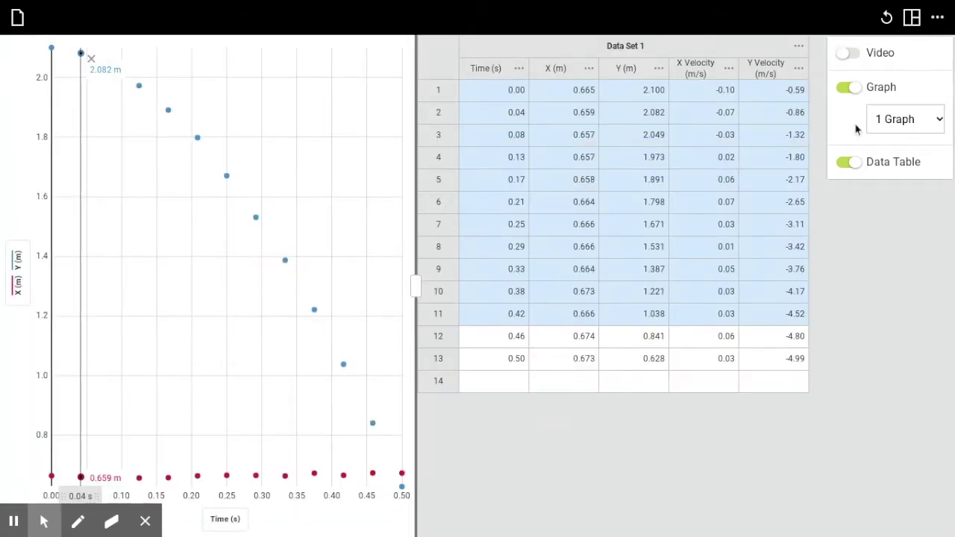
left_click(852, 164)
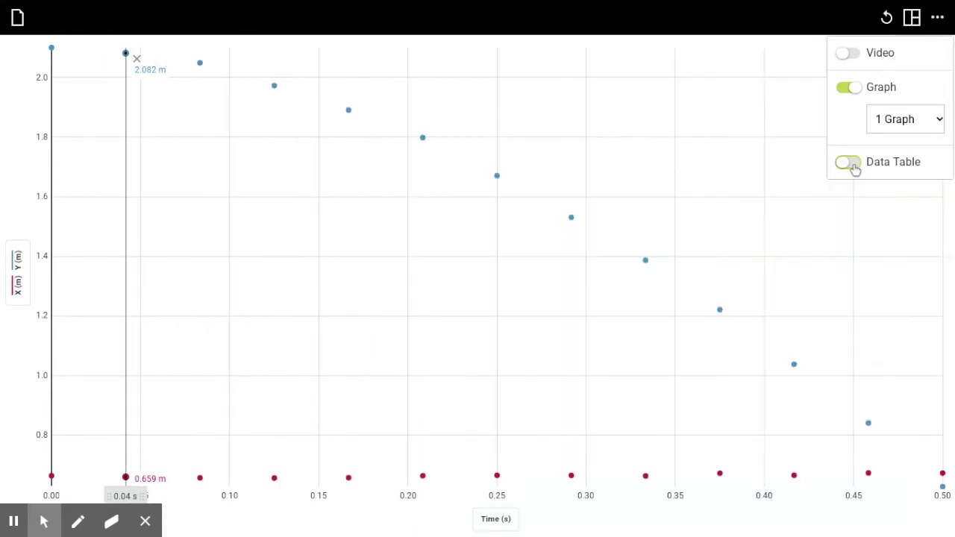
Try the 2 Graphs layout, then return to 1 Graph and close the options panel
left_click(916, 121)
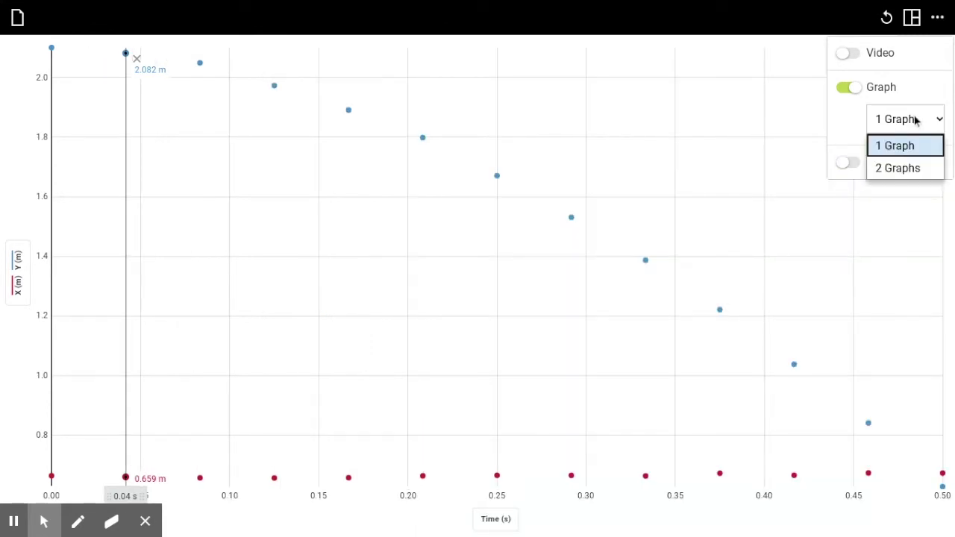
left_click(917, 174)
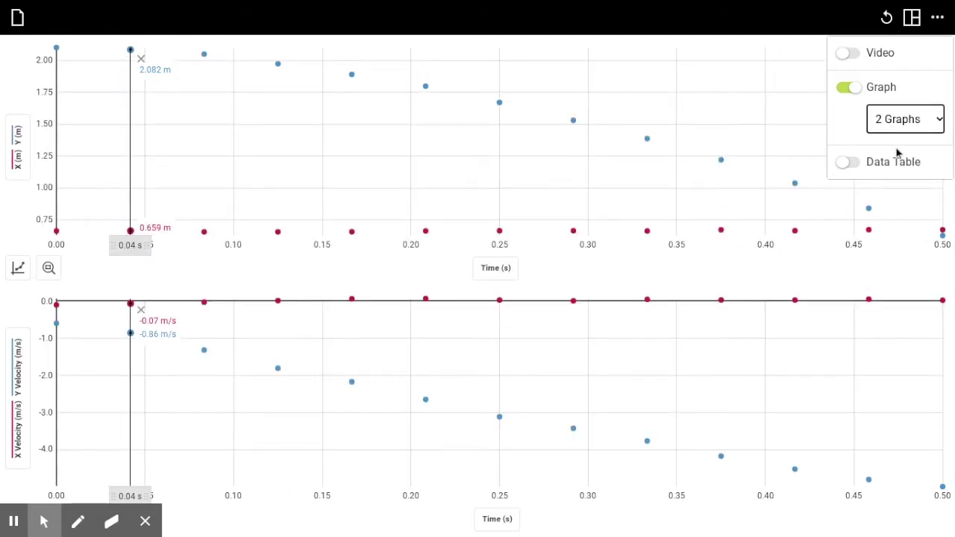
left_click(917, 125)
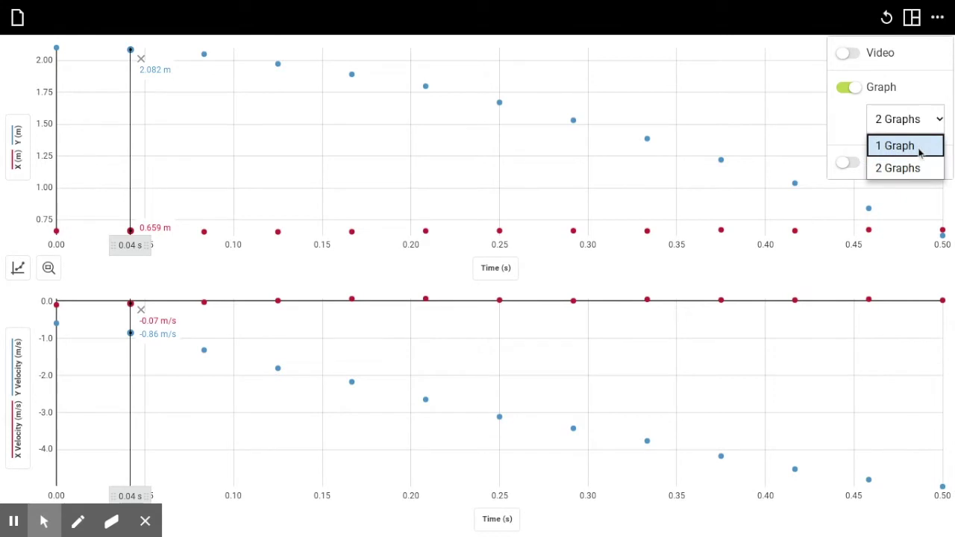
left_click(920, 149)
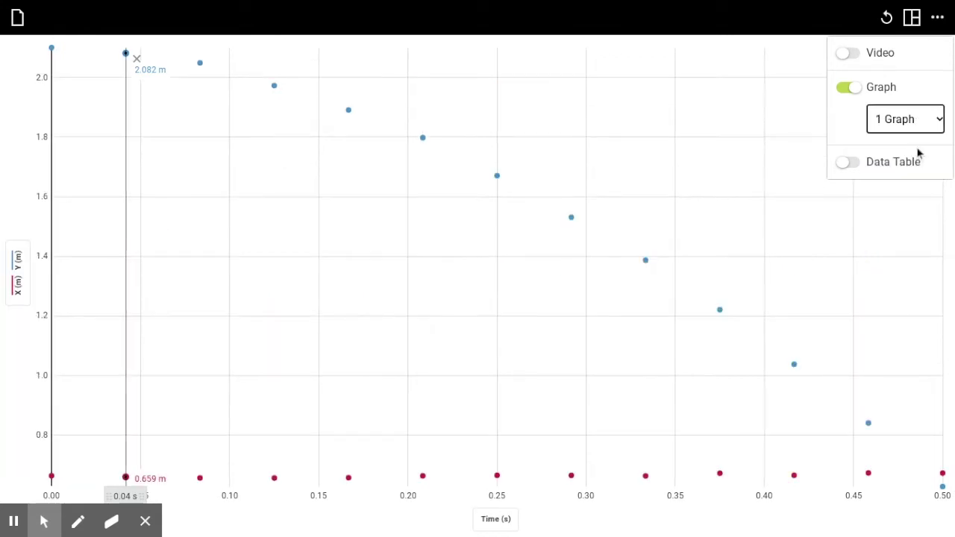
left_click(222, 196)
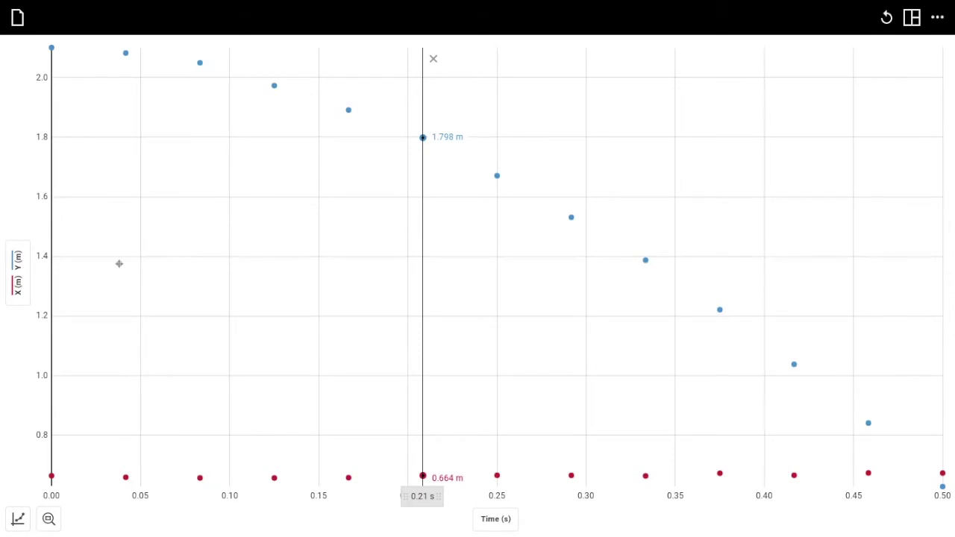
Hide the X (m) series so only Y position is plotted, and remove the examine line
left_click(18, 287)
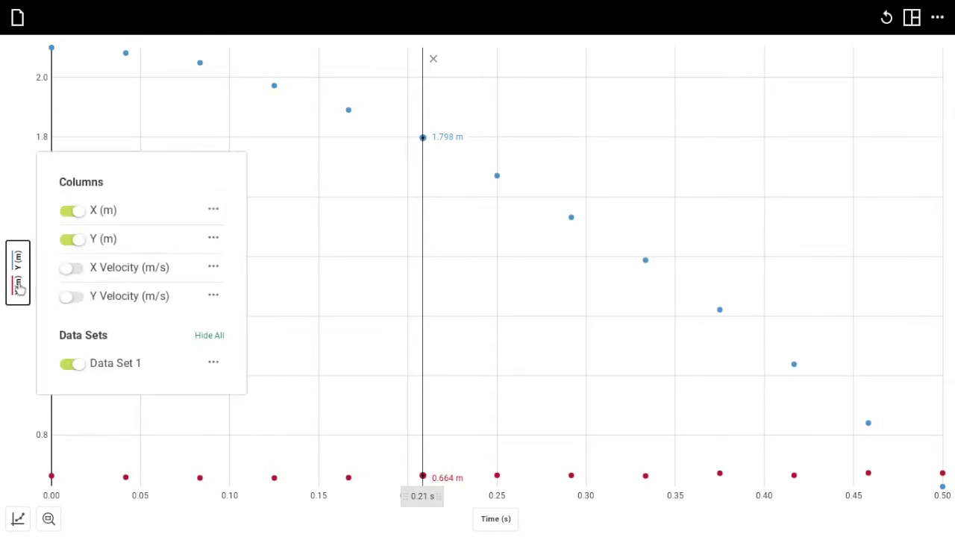
left_click(72, 211)
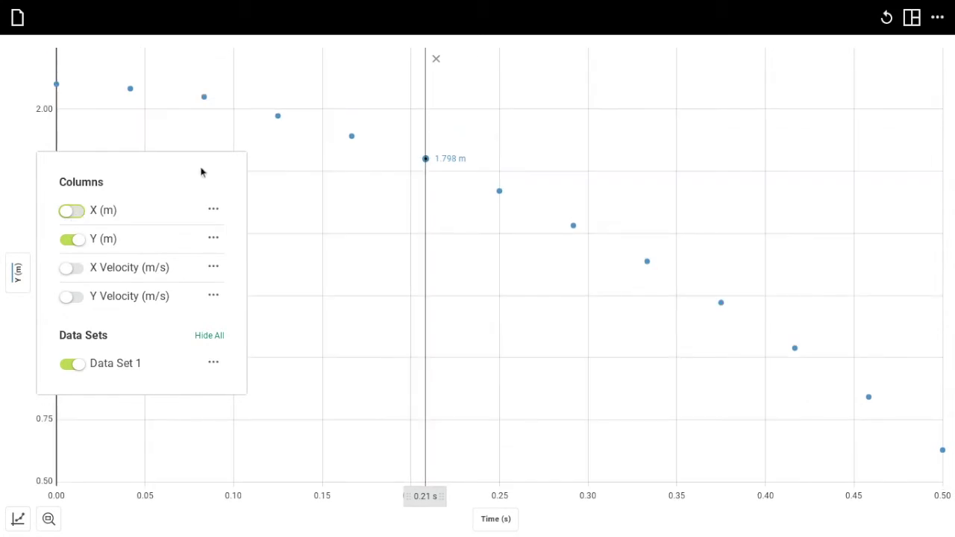
left_click(478, 78)
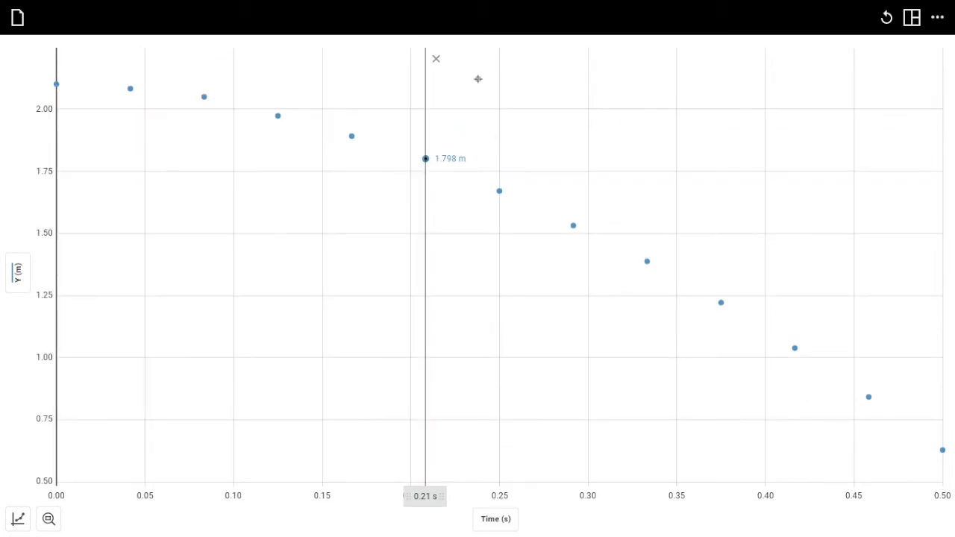
left_click(435, 61)
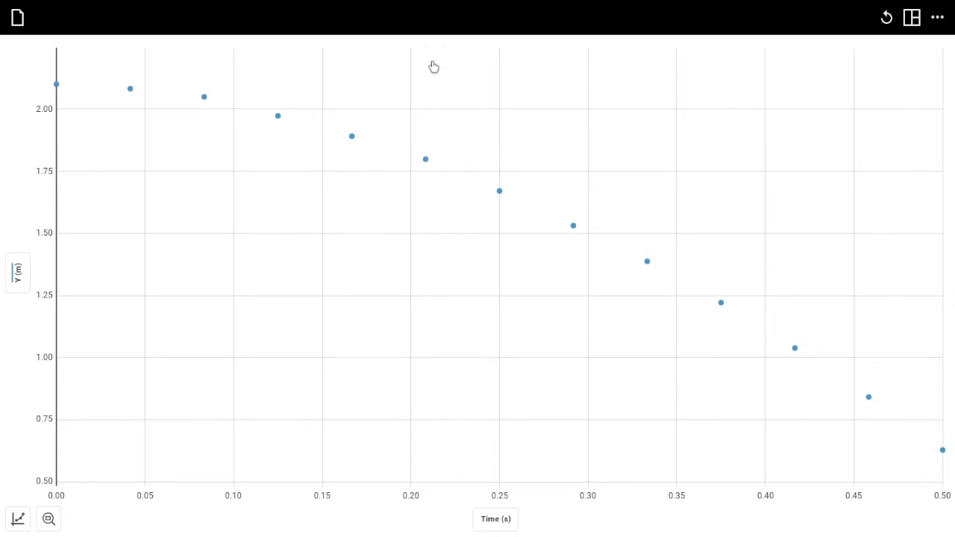
Open Edit Graph Options for the Y graph and view its y-axis scaling choices (0.481 to 2.248)
left_click(18, 520)
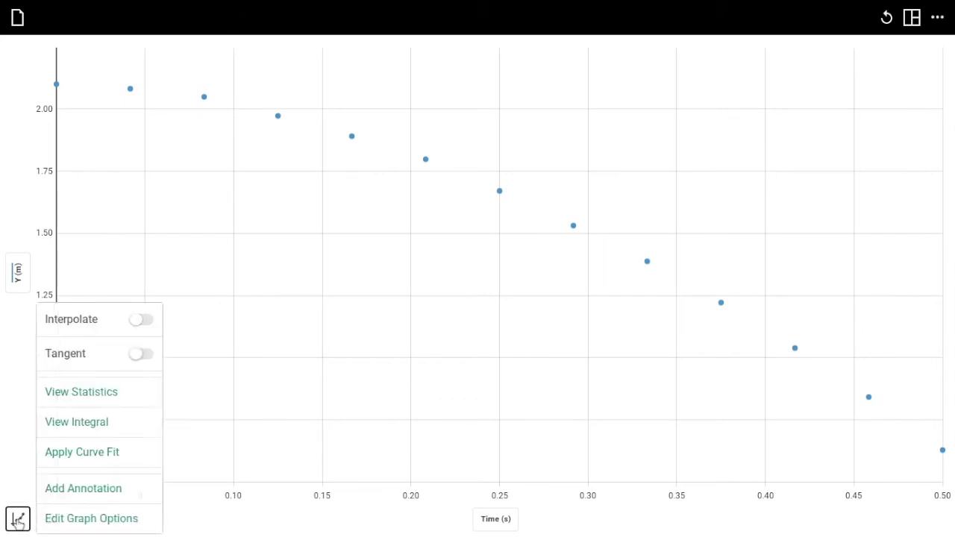
left_click(77, 527)
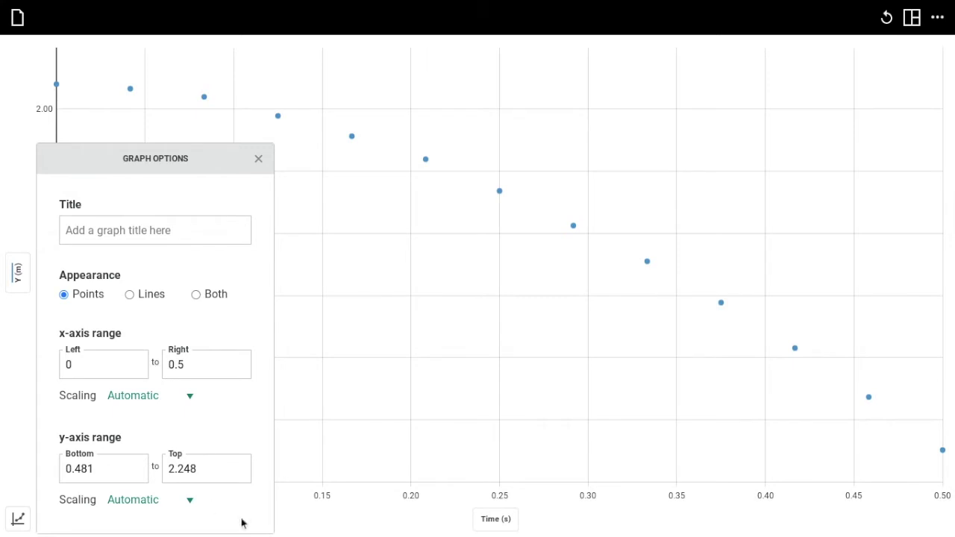
left_click(188, 505)
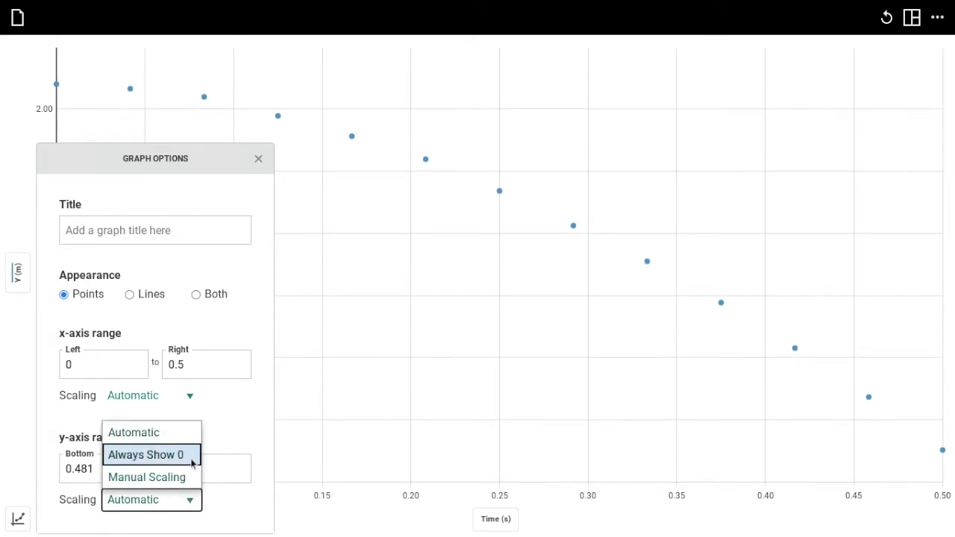
Set the y-axis manually from 0 to 2.5 m, with time spanning 0 to 0.5 s
left_click(231, 425)
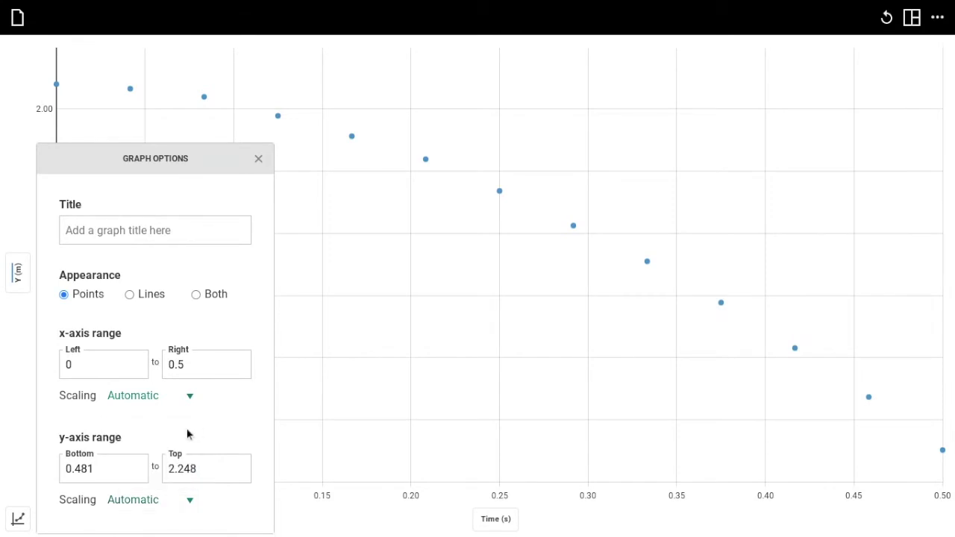
left_click(86, 468)
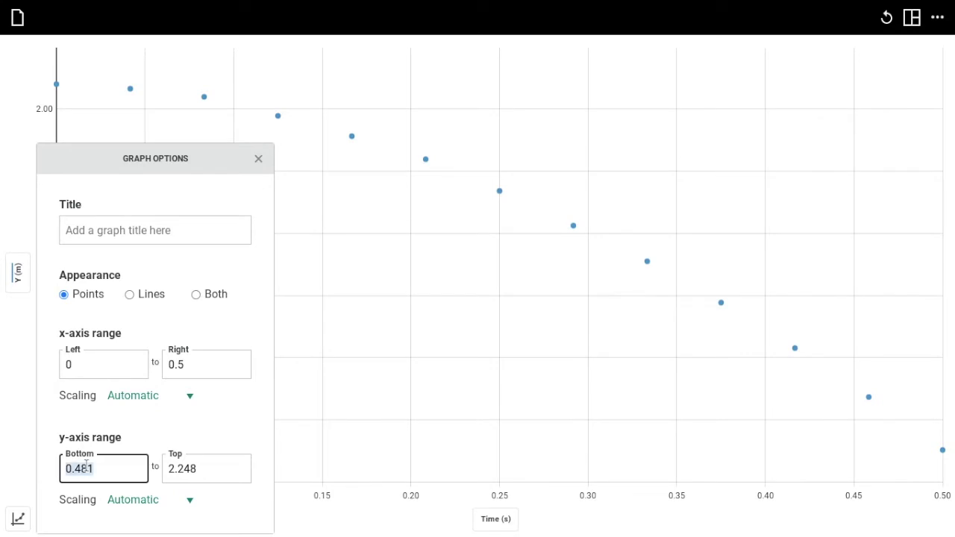
type("0")
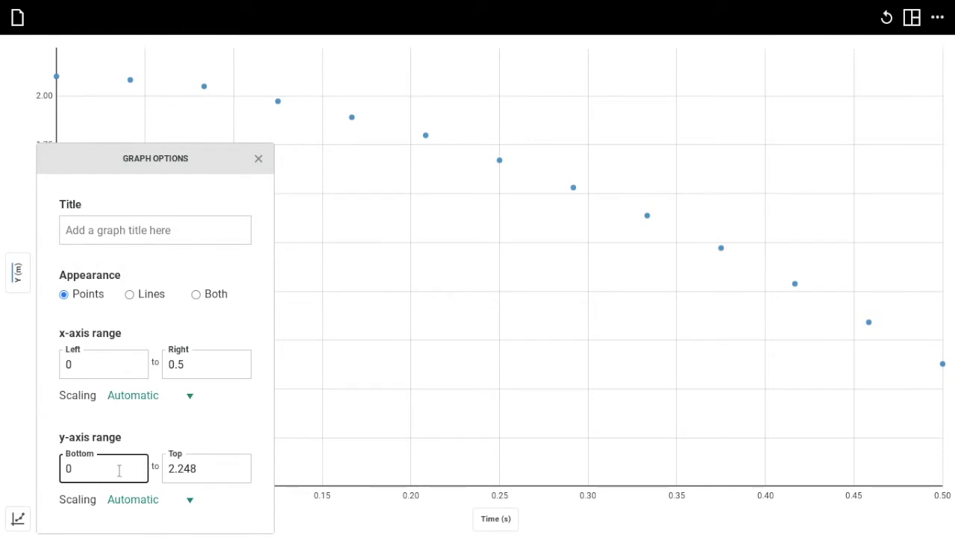
left_click(193, 469)
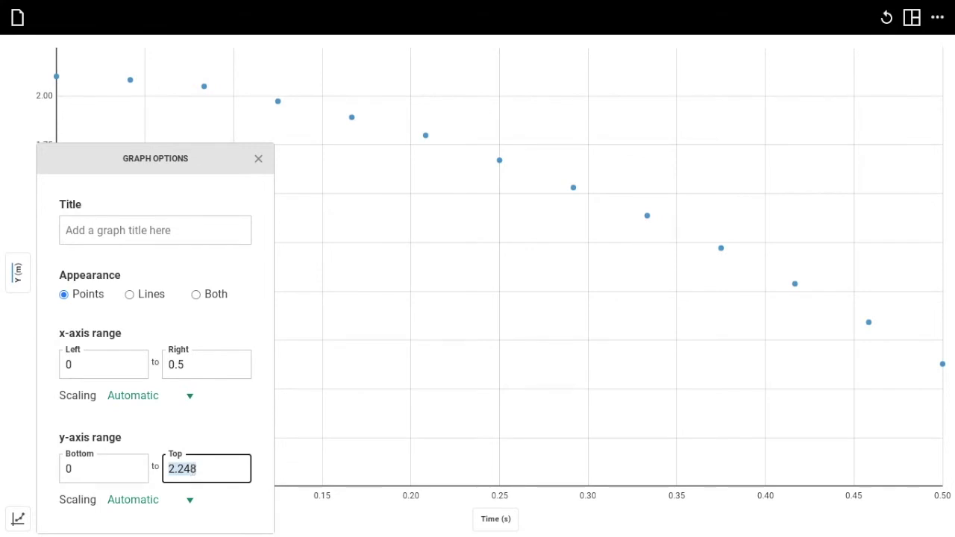
type("2.5")
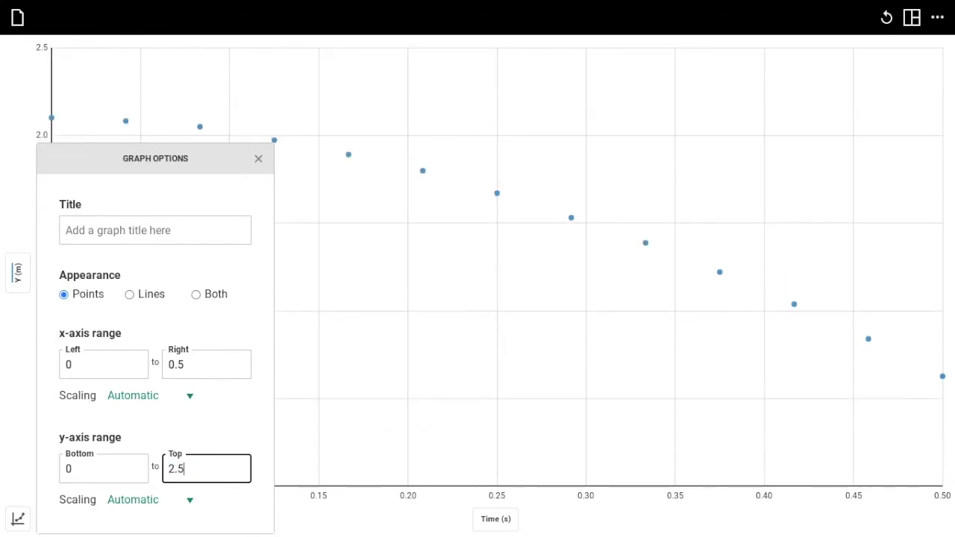
left_click(240, 395)
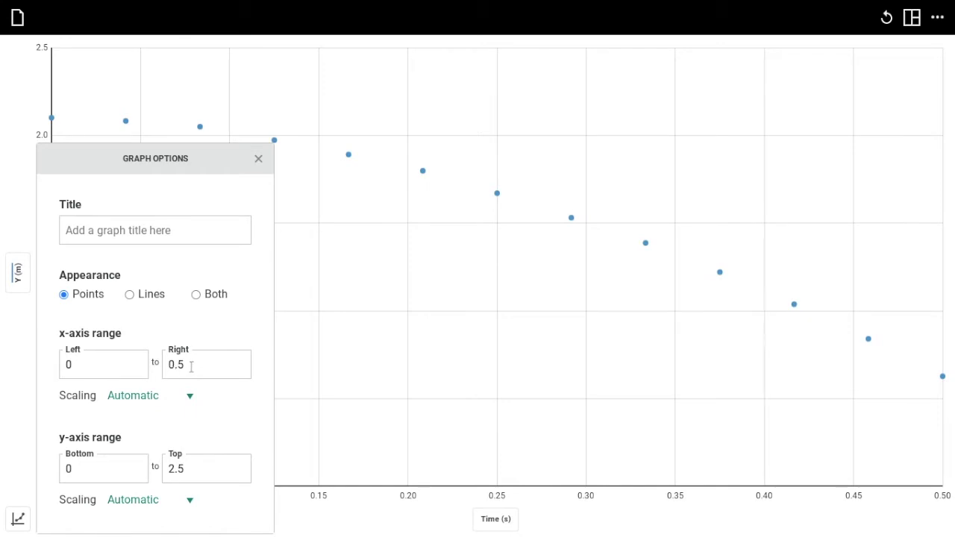
key("Escape")
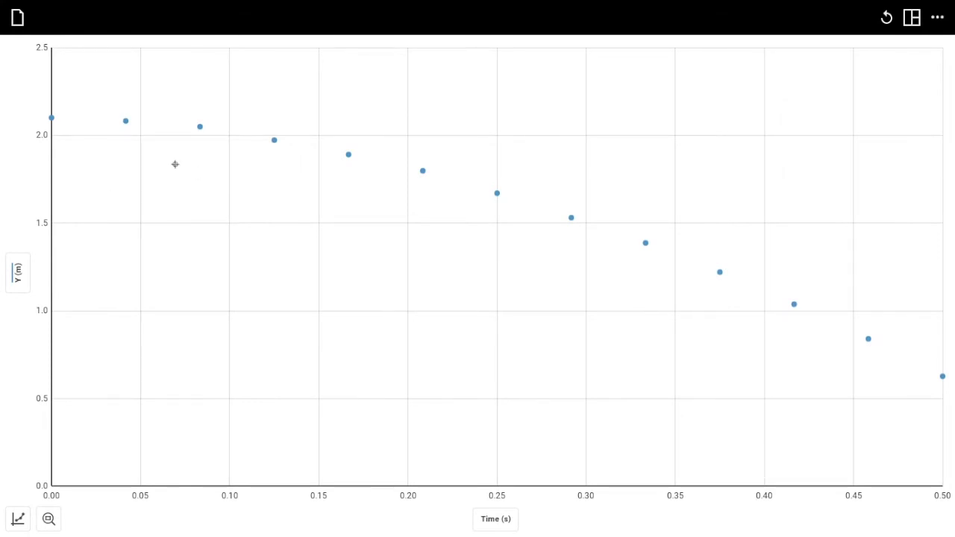
Clear the dragged range and examine line, then start a curve fit on all Y data, previewing Linear
left_click_drag(195, 166, 646, 302)
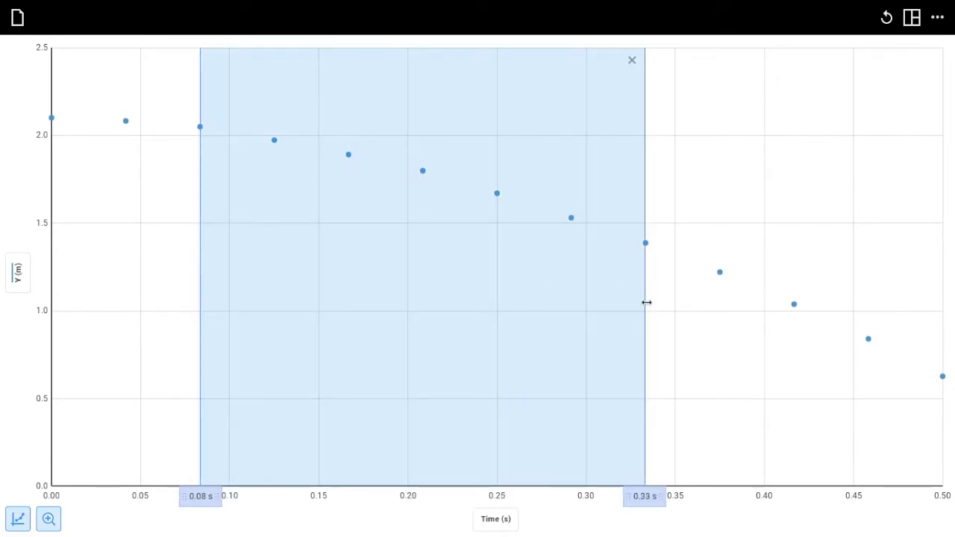
left_click(162, 241)
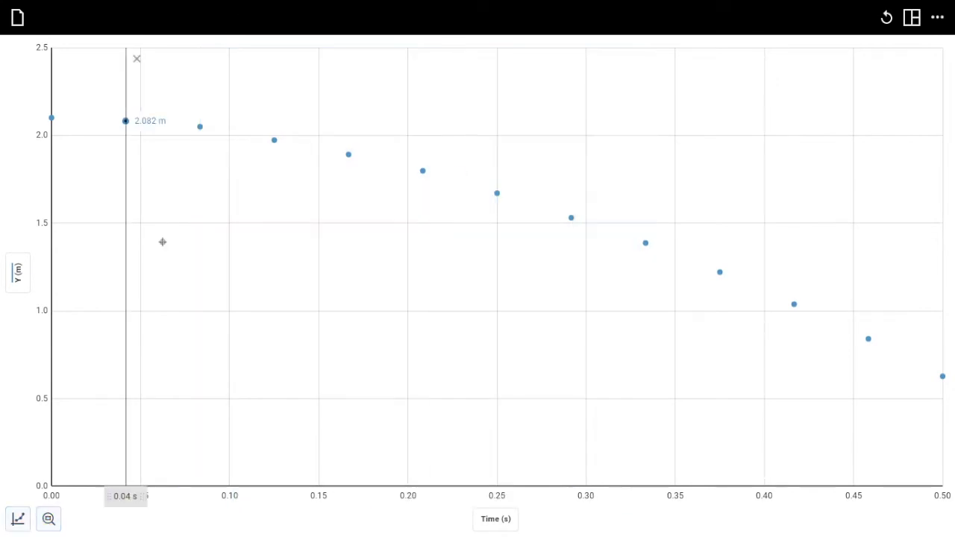
left_click(134, 61)
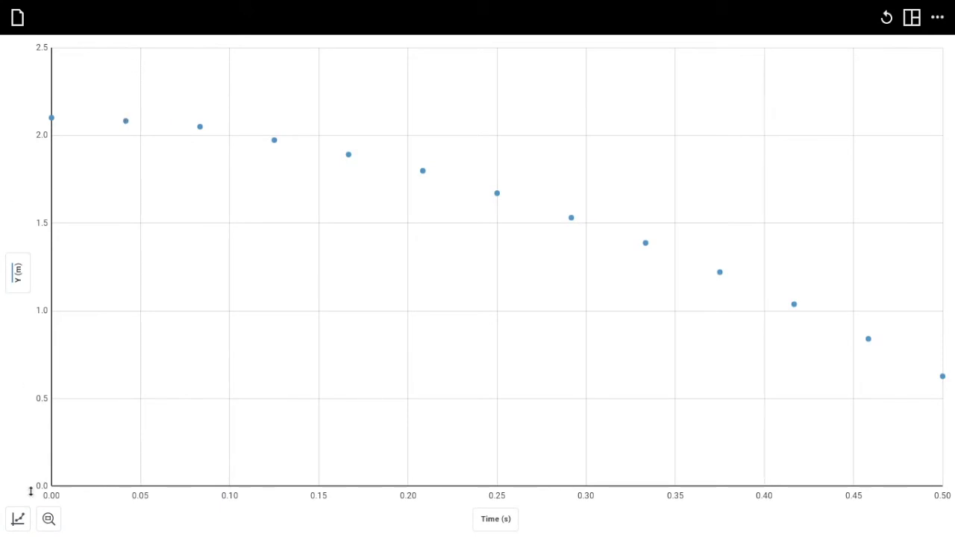
left_click(18, 522)
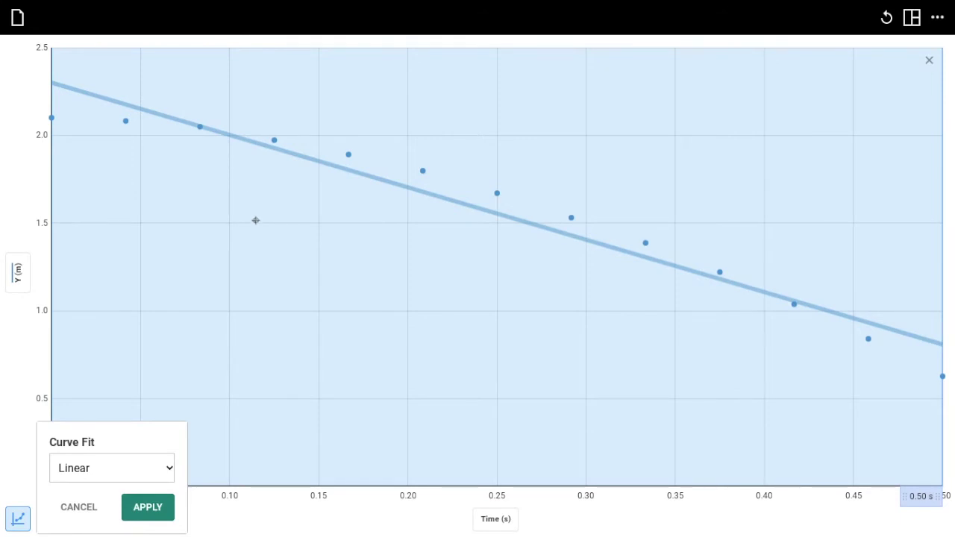
left_click(170, 468)
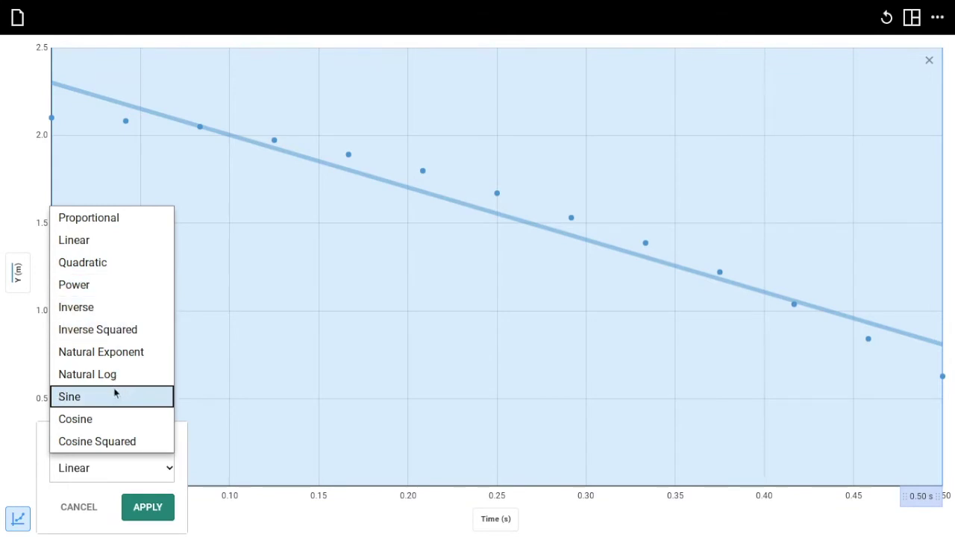
Apply a Quadratic fit to Y (a = -4.91, b = -0.5263, c = 2.113) and move its results box up
left_click(111, 265)
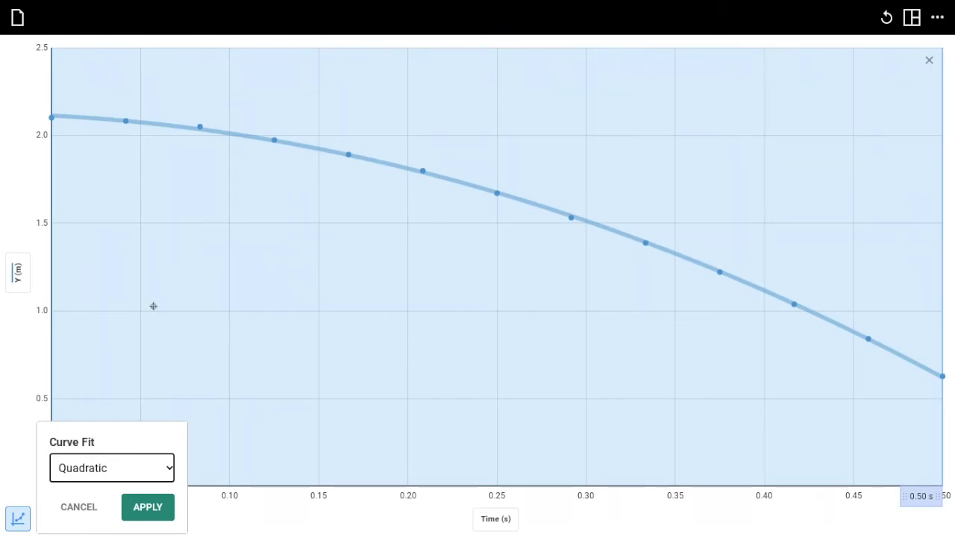
left_click(148, 507)
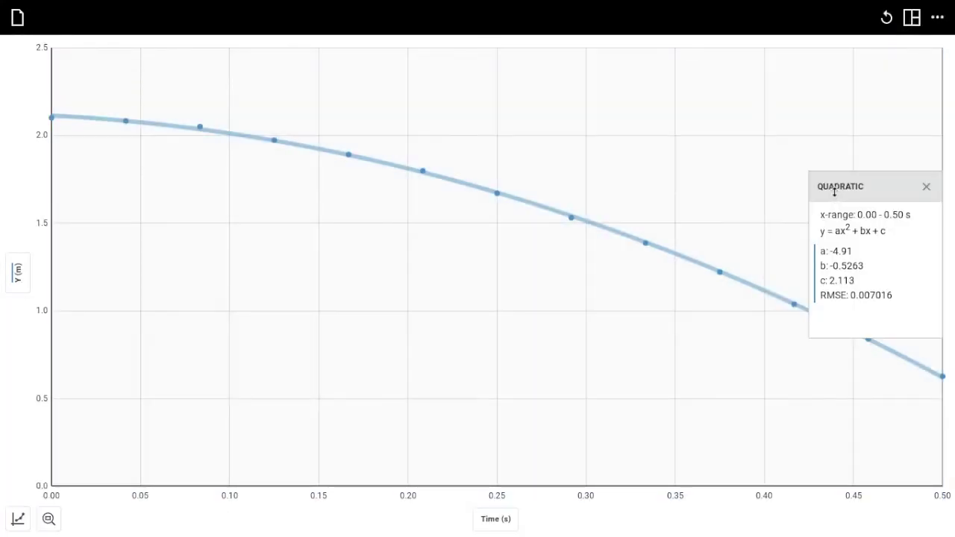
left_click_drag(834, 179, 829, 116)
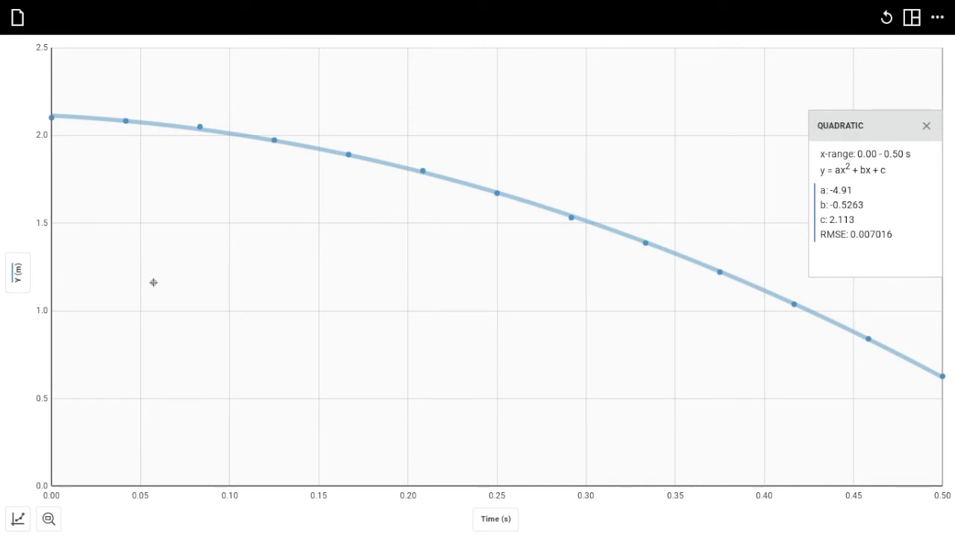
Plot X (m) instead of Y (m) and remove the quadratic fit box
left_click(15, 274)
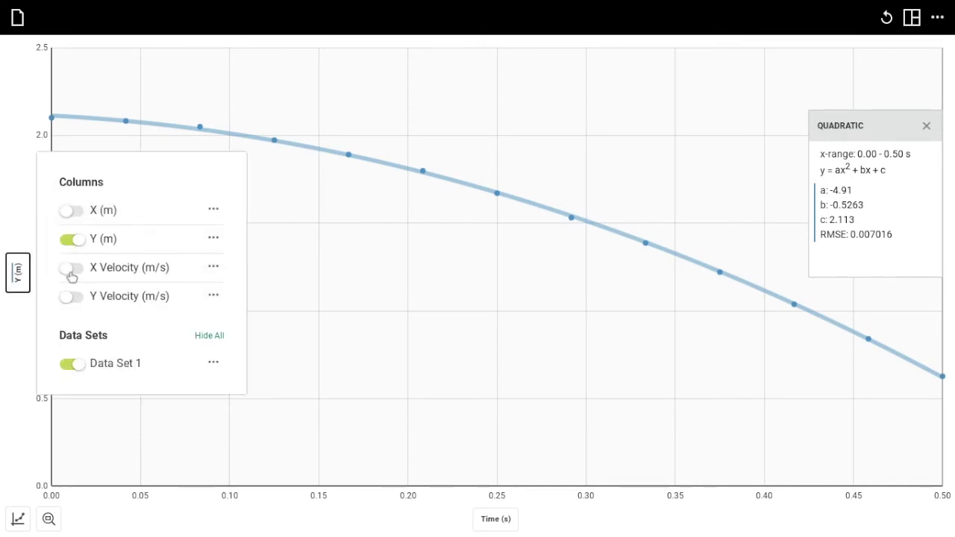
left_click(70, 213)
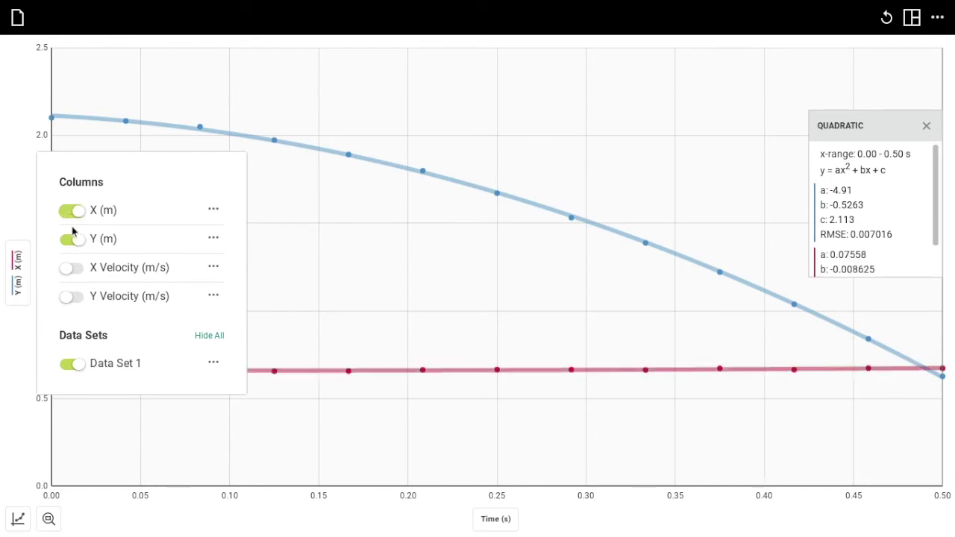
left_click(75, 244)
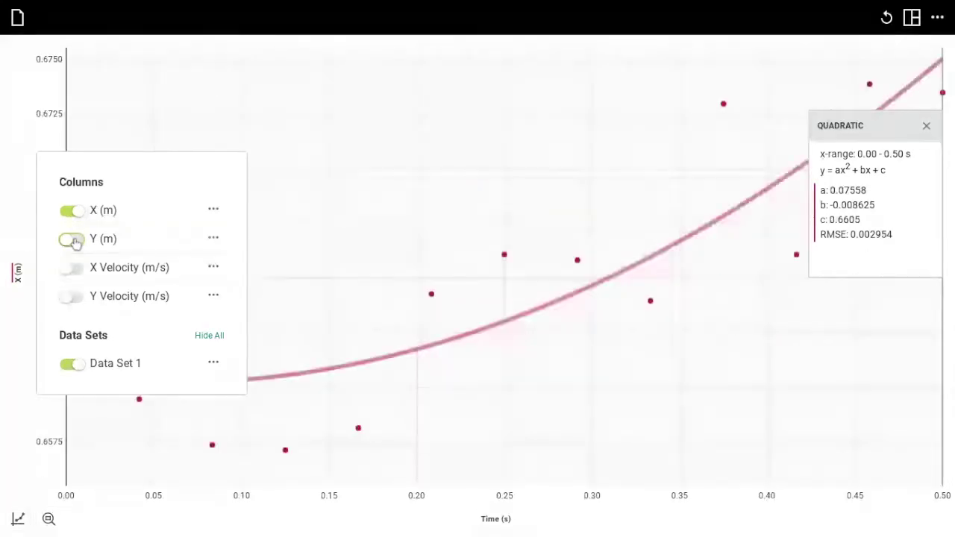
left_click(376, 141)
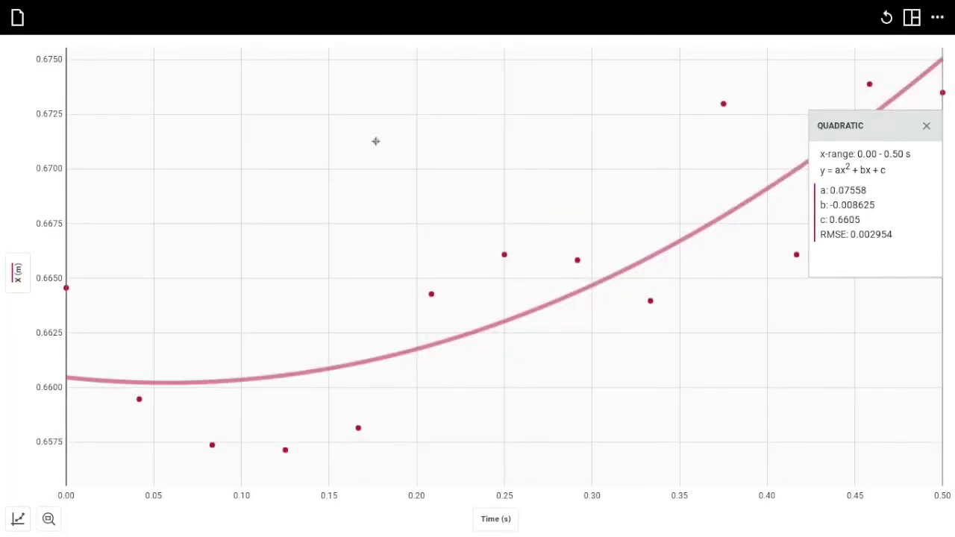
left_click(925, 131)
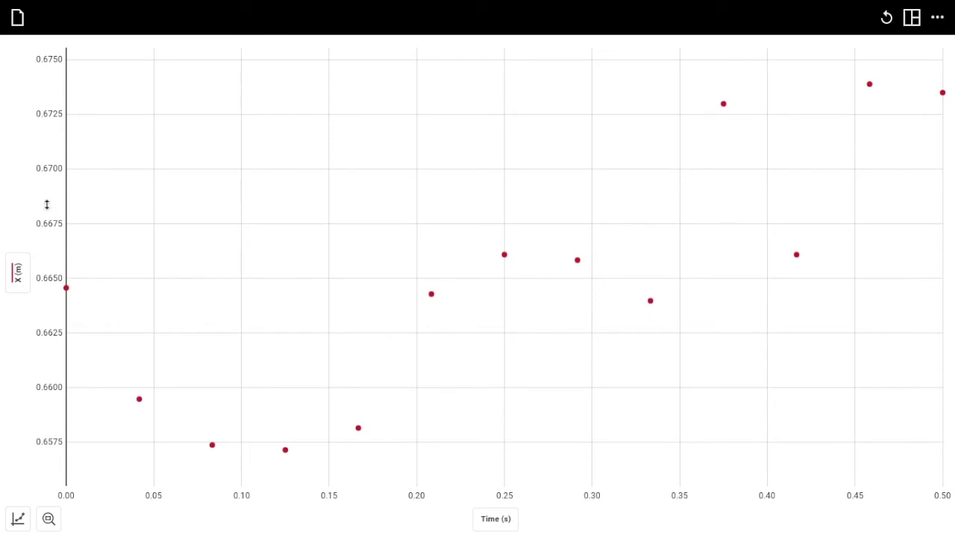
left_click(19, 520)
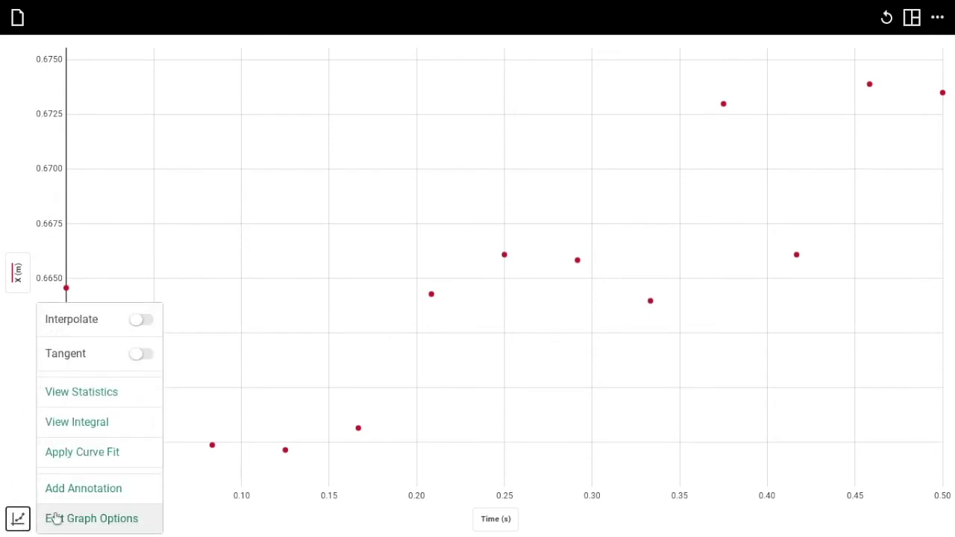
Change the X graph's y-axis range from 0.6555–0.6756 to 0–1 m in Graph Options
left_click(57, 518)
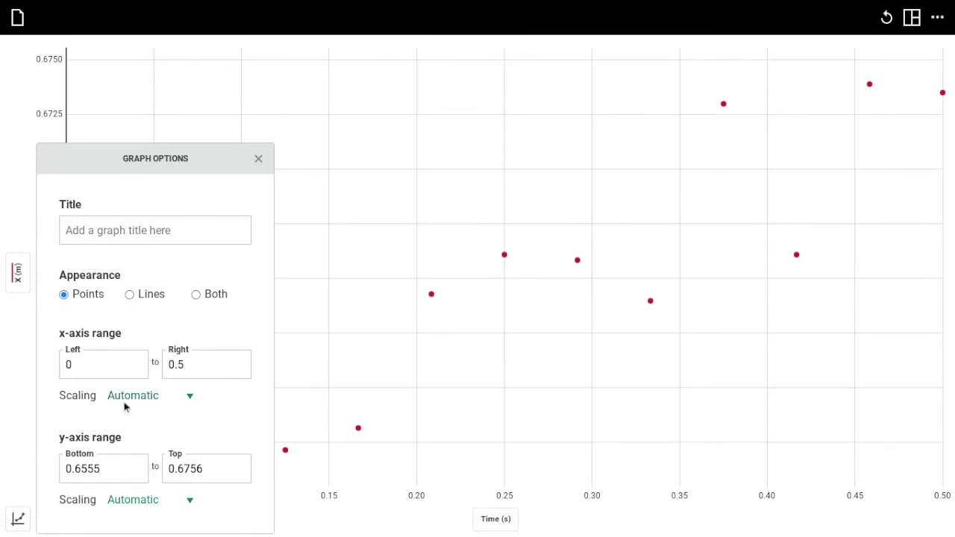
left_click(109, 467)
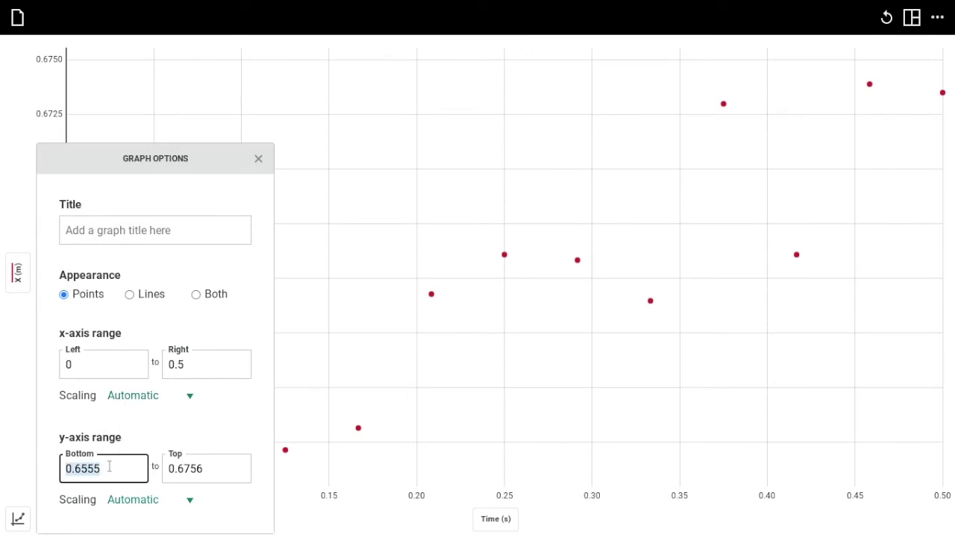
left_click(109, 466)
key("BackSpace")
key("BackSpace")
key("BackSpace")
key("BackSpace")
key("BackSpace")
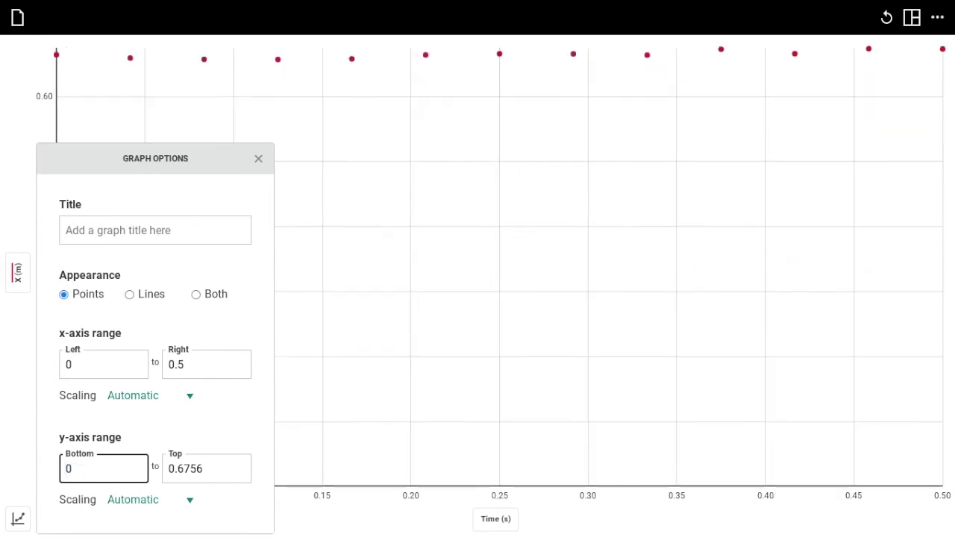
left_click(206, 468)
type("1")
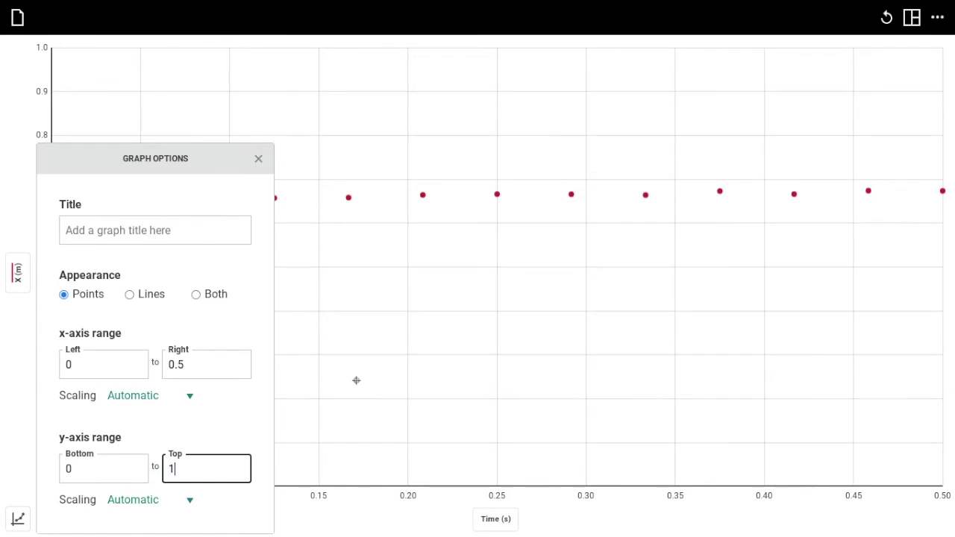
left_click(336, 374)
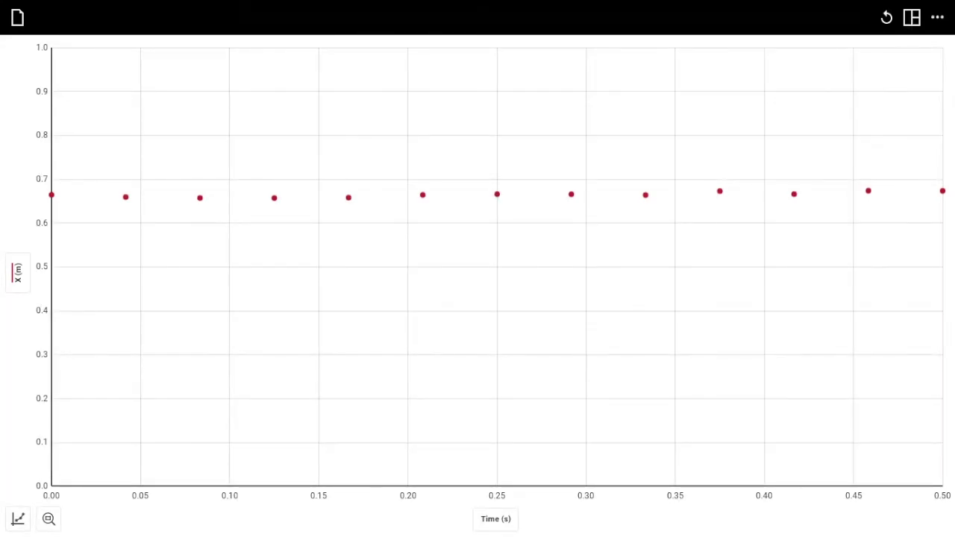
left_click(18, 520)
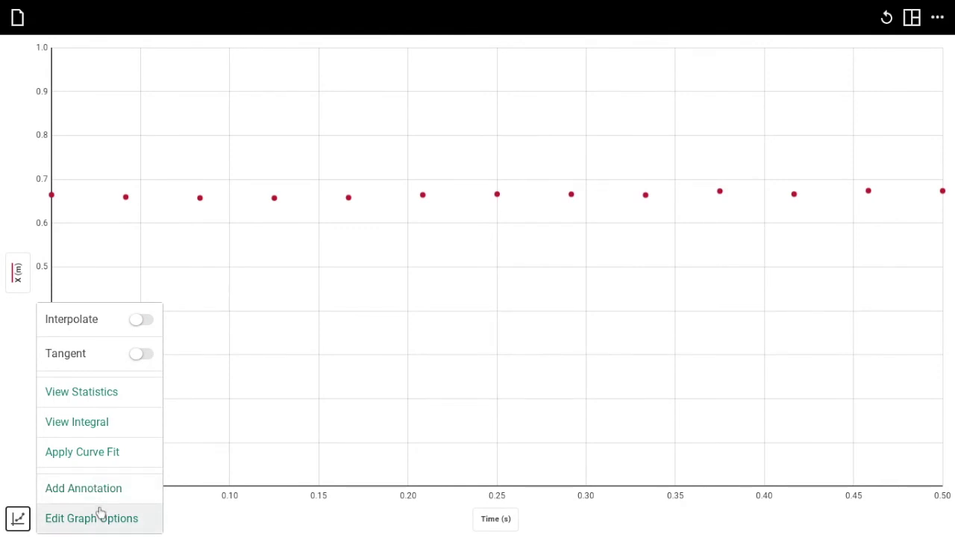
Apply a Linear fit to the X data (m = 0.02916, b = 0.6576, r = 0.8031), then remove it
left_click(104, 462)
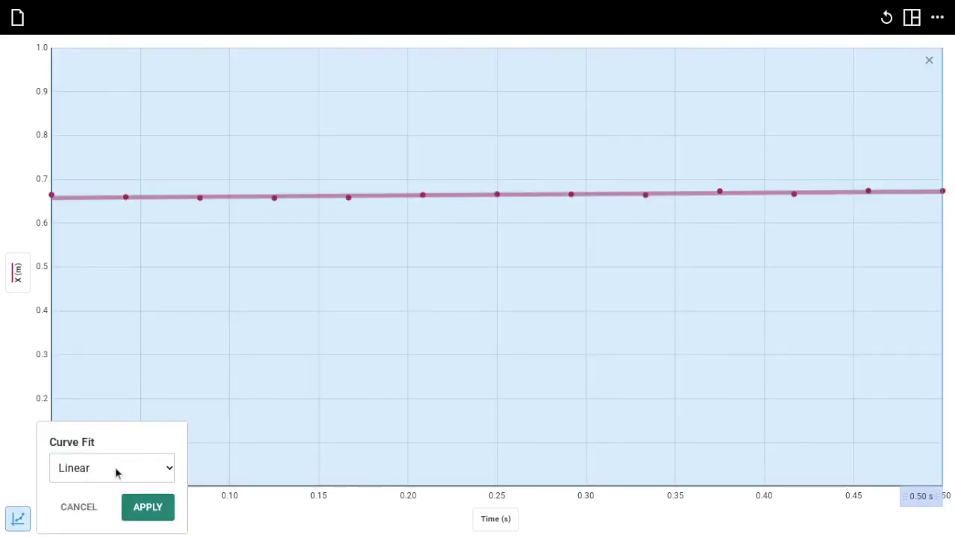
left_click(138, 509)
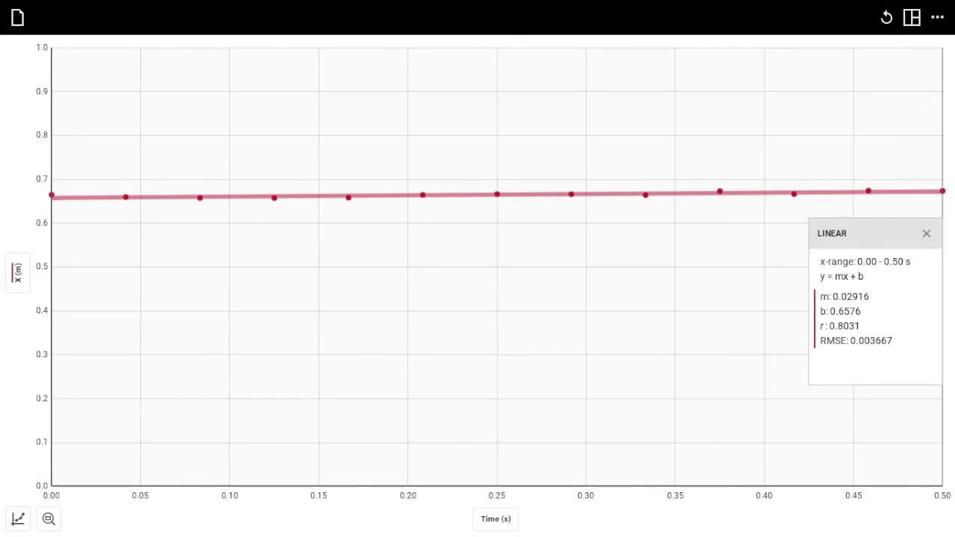
left_click(926, 233)
left_click(18, 519)
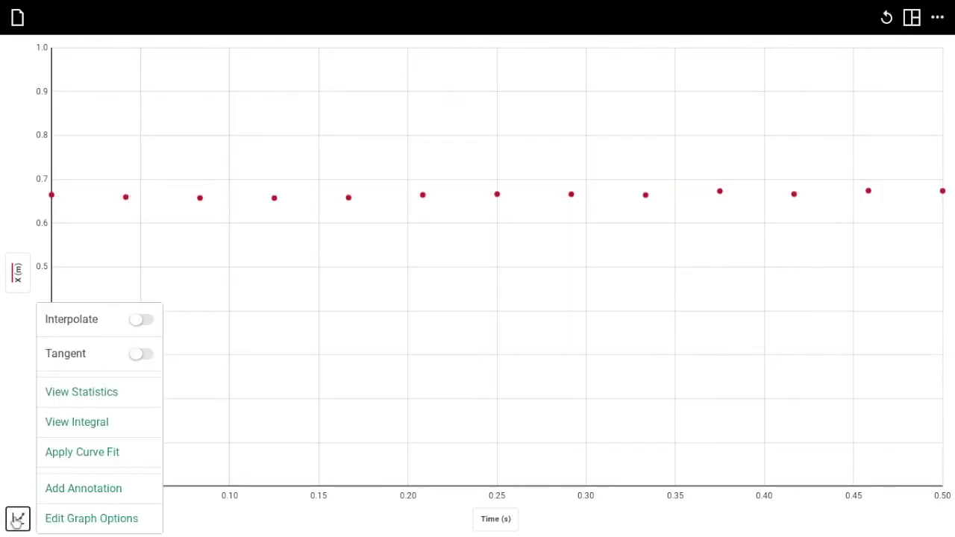
Show X-position statistics (13 samples, mean 0.665 m, std dev 0.006) and move the box lower
left_click(99, 403)
left_click_drag(889, 186, 895, 252)
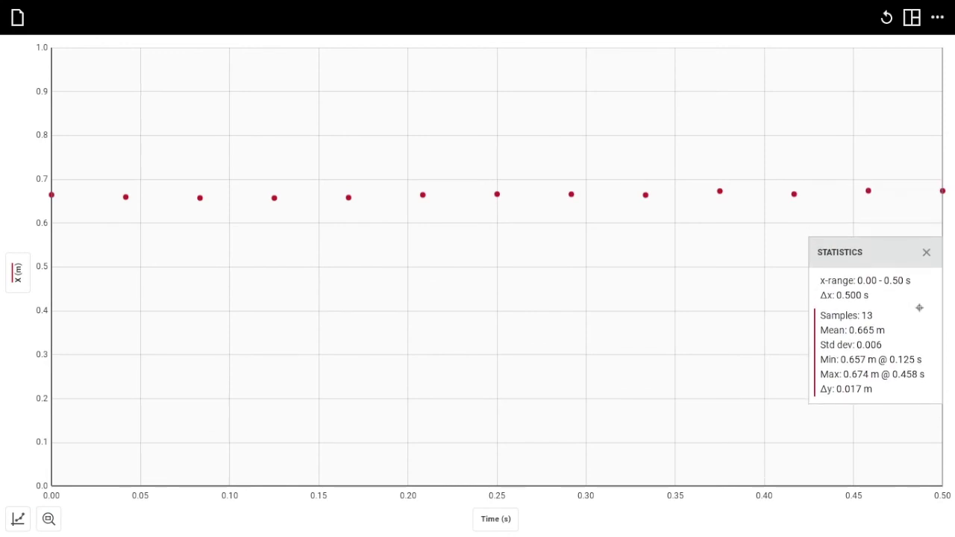